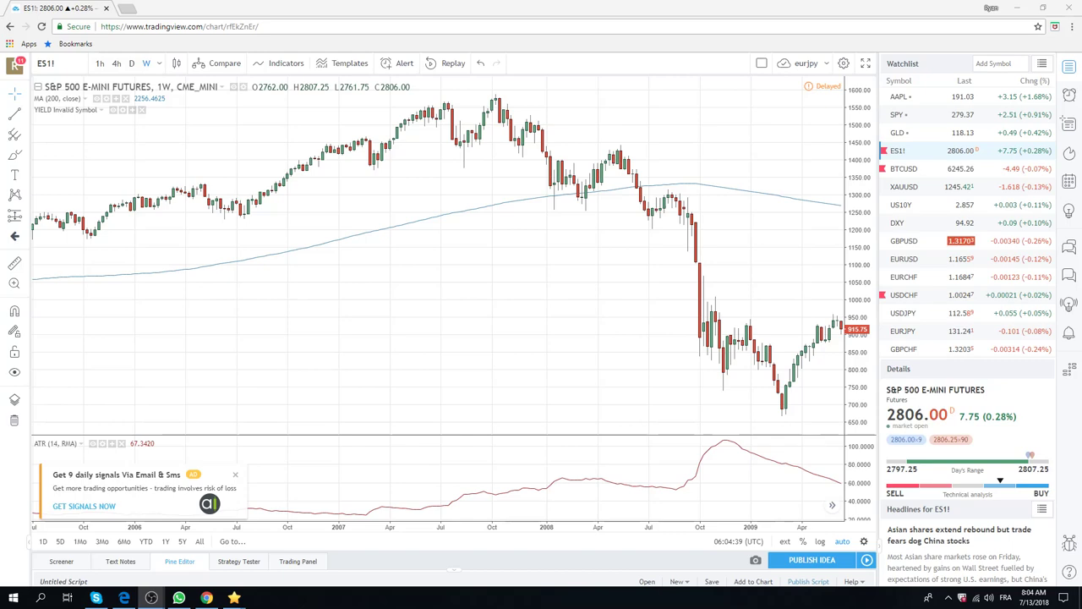
# Load EURUSD and pan the weekly chart forward to the 2016–2018 rally above its rising trendline.
pyautogui.click(904, 258)
pyautogui.scroll(3, 537, 249)
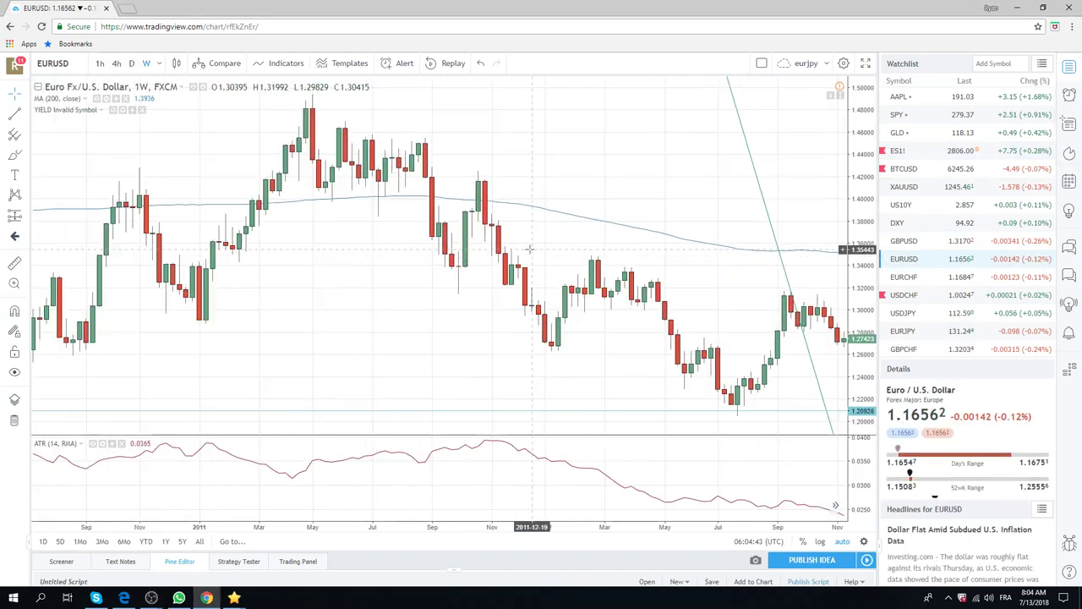
pyautogui.moveTo(537, 248); pyautogui.dragTo(64, 254)
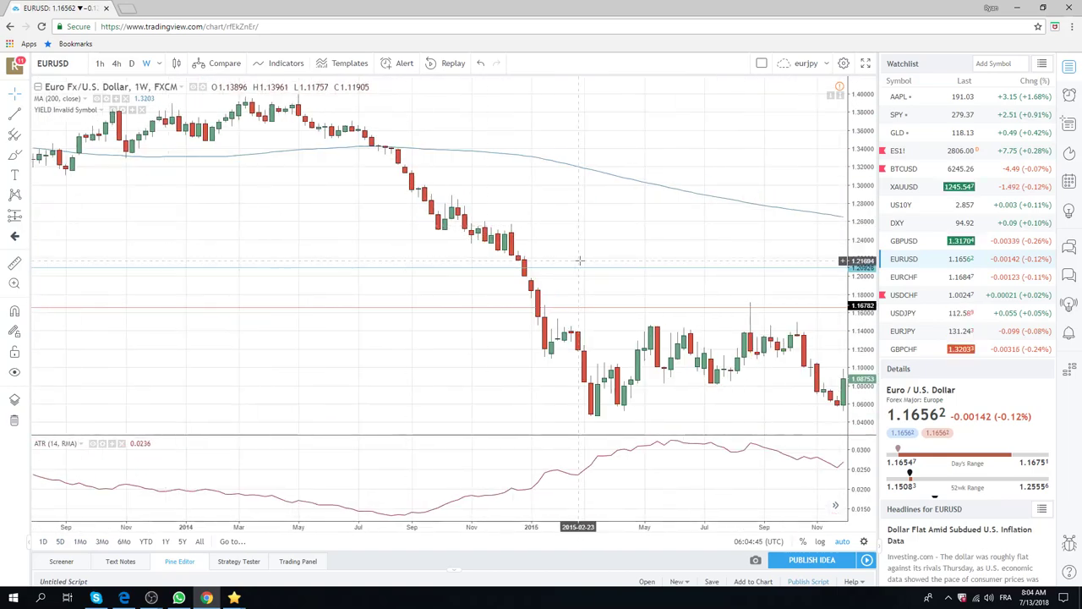
pyautogui.moveTo(838, 245); pyautogui.dragTo(423, 245)
pyautogui.scroll(-2, 648, 252)
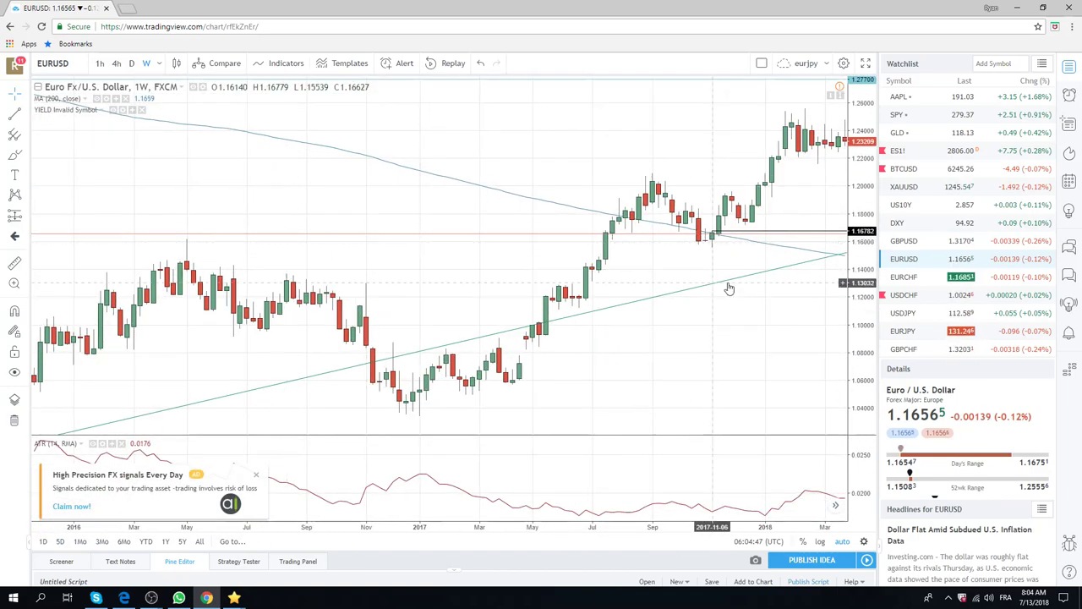
pyautogui.moveTo(727, 285); pyautogui.dragTo(547, 268)
pyautogui.scroll(-2, 529, 295)
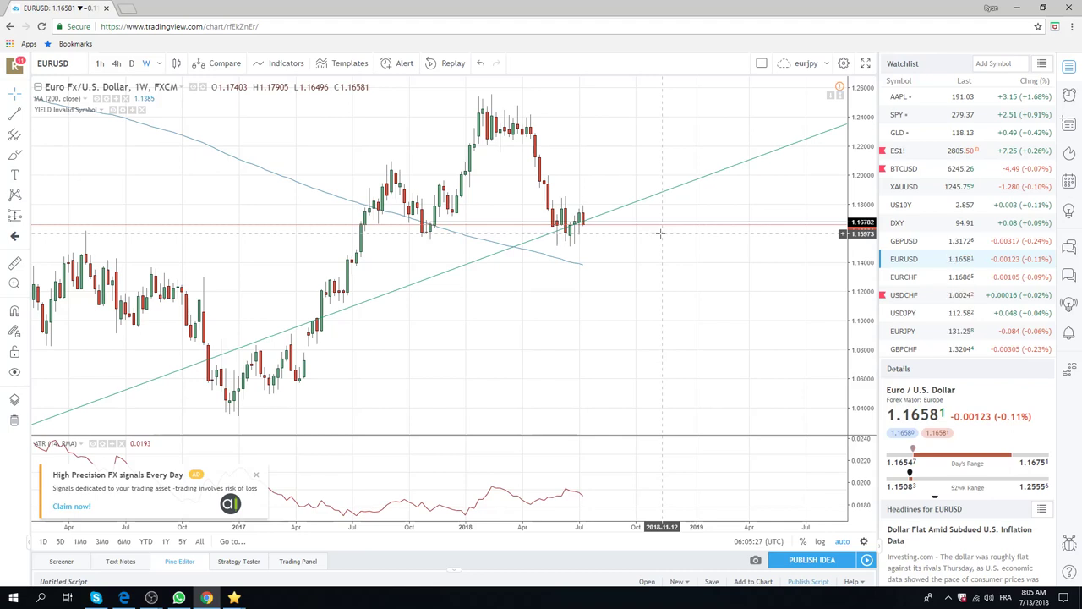
# Show GBPUSD on daily candles and dismiss the FX signals banner and upgrade offer.
pyautogui.click(904, 240)
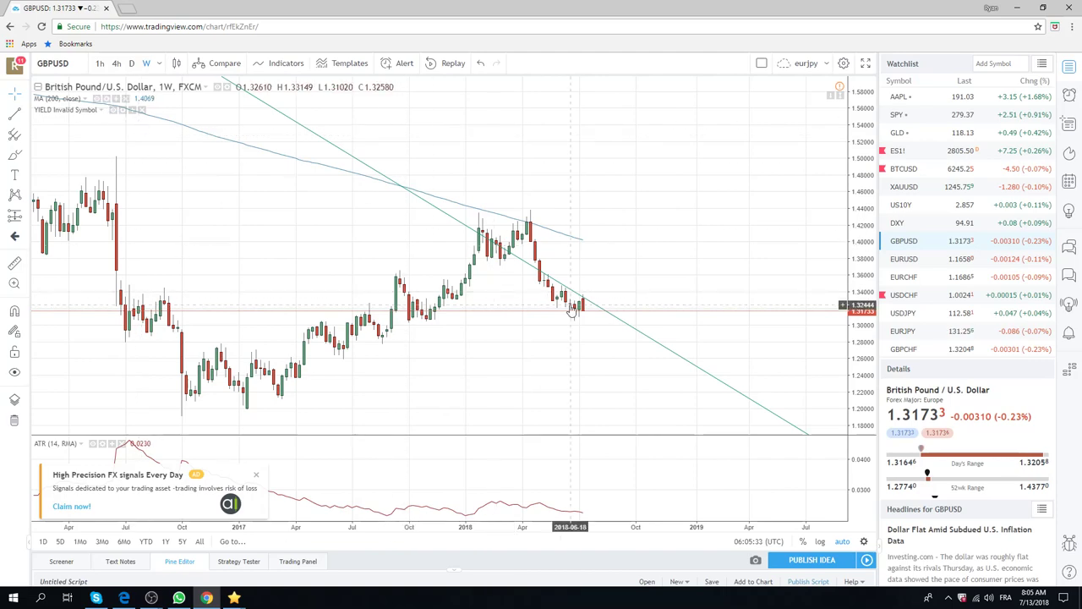
pyautogui.scroll(-2, 569, 305)
pyautogui.scroll(2, 569, 305)
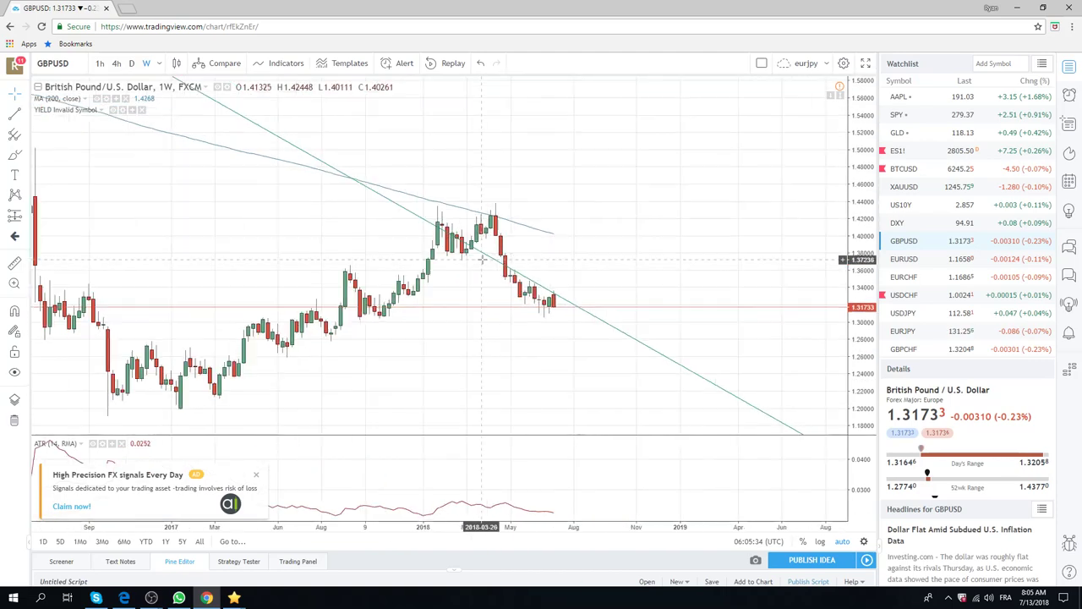
pyautogui.click(131, 64)
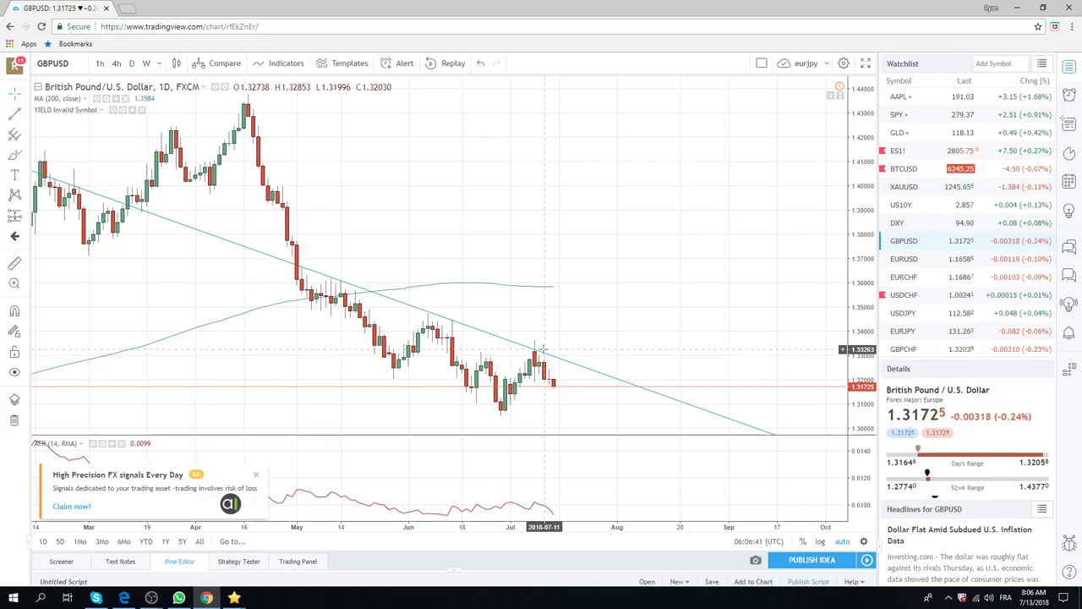
pyautogui.click(256, 474)
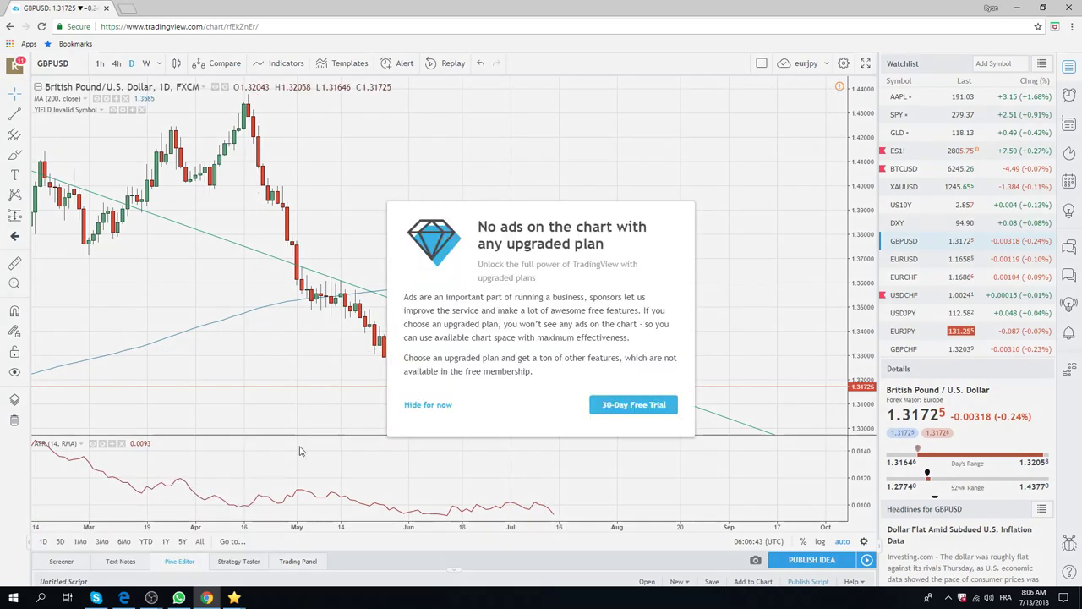
pyautogui.click(429, 405)
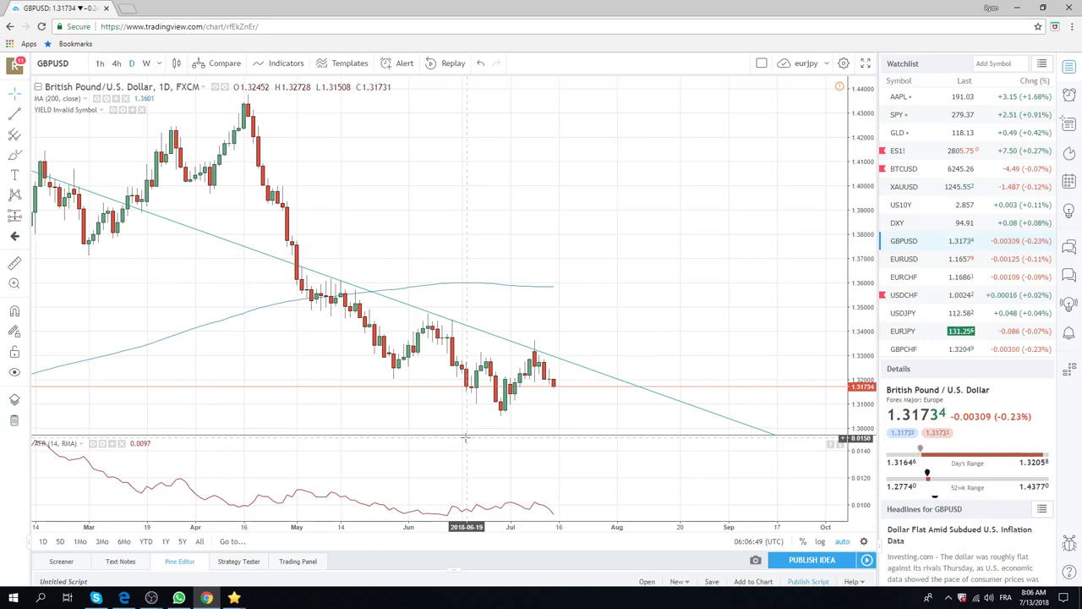
# Load ES1! on the daily chart and zoom out to span October 2017 to July 2018.
pyautogui.click(900, 153)
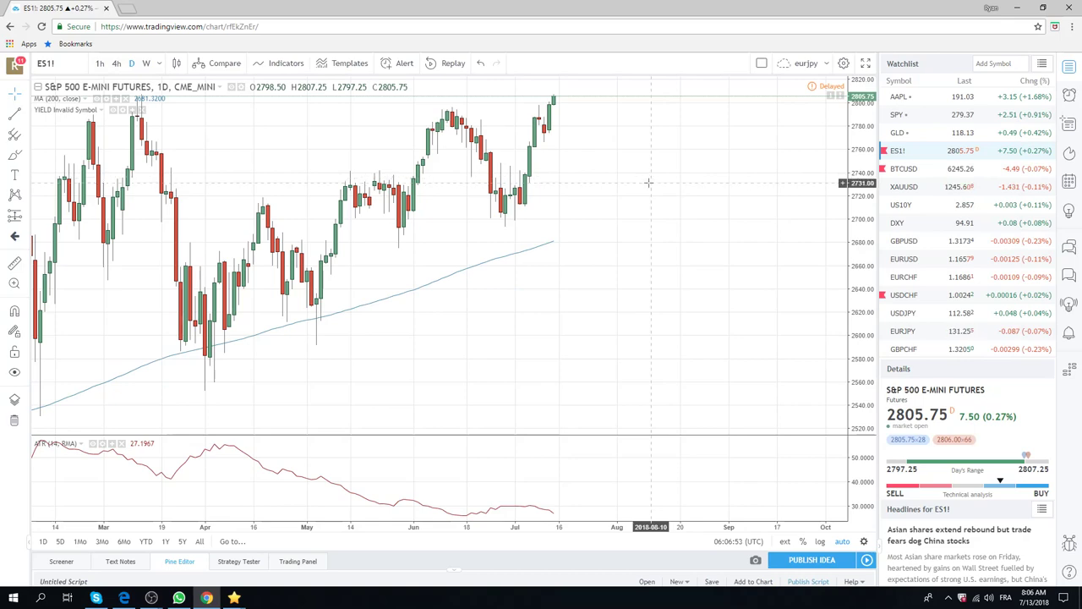
pyautogui.scroll(-3, 643, 173)
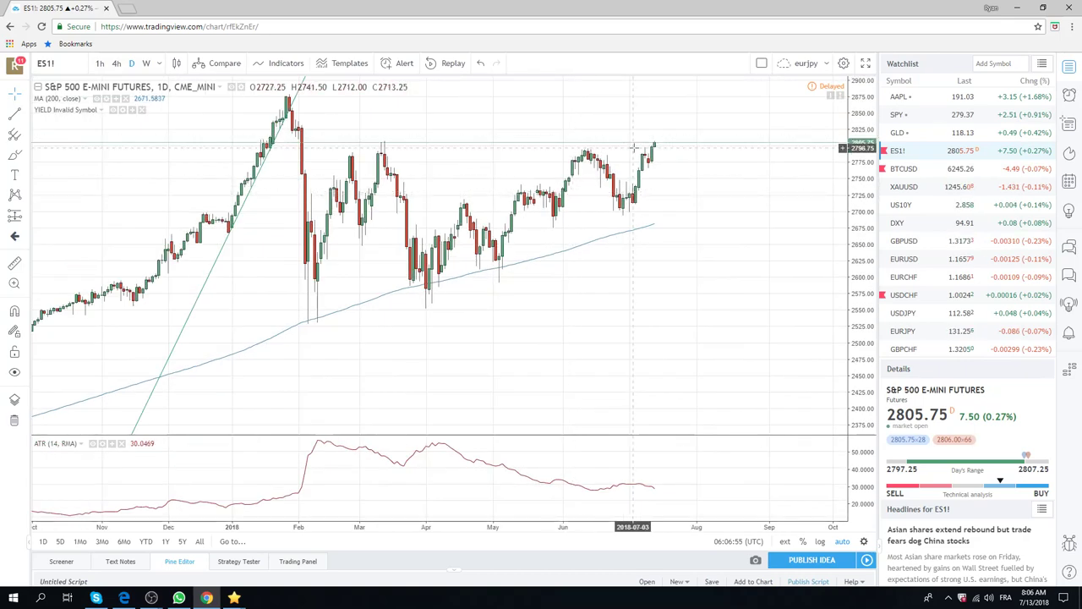